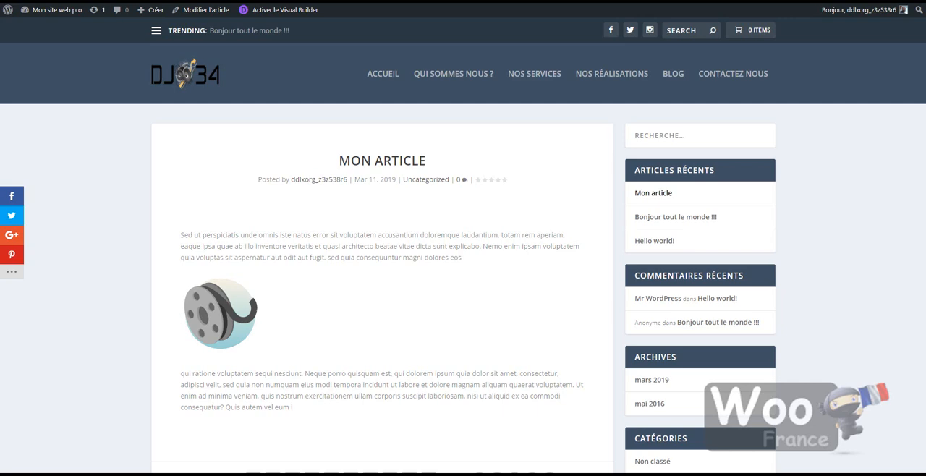
# Open the published article "Mon article" for editing.
pyautogui.scroll(-2, 434, 289)
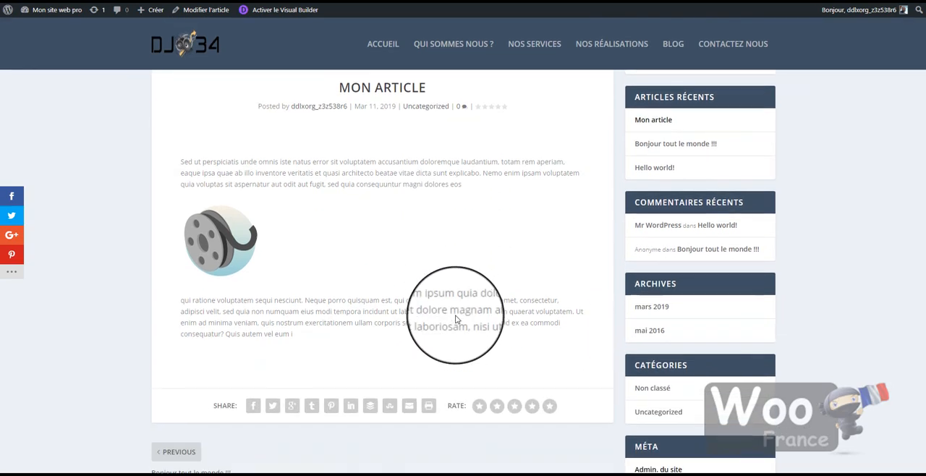
pyautogui.scroll(2, 457, 282)
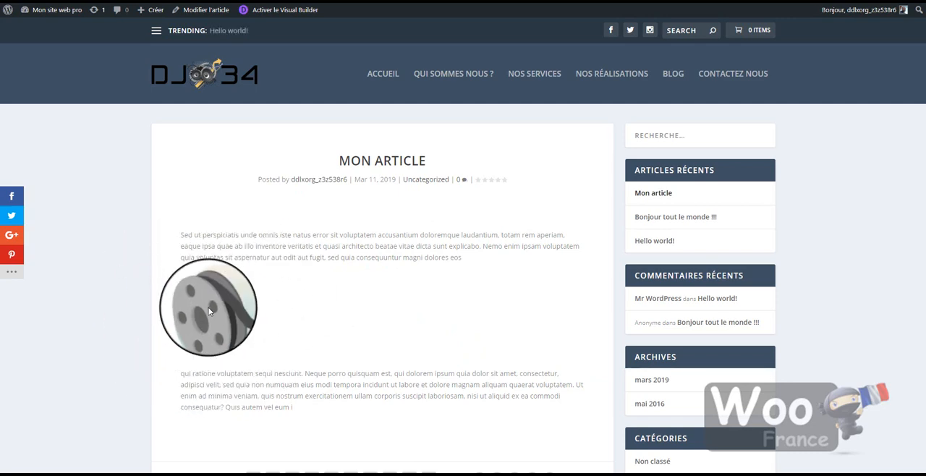
pyautogui.click(207, 12)
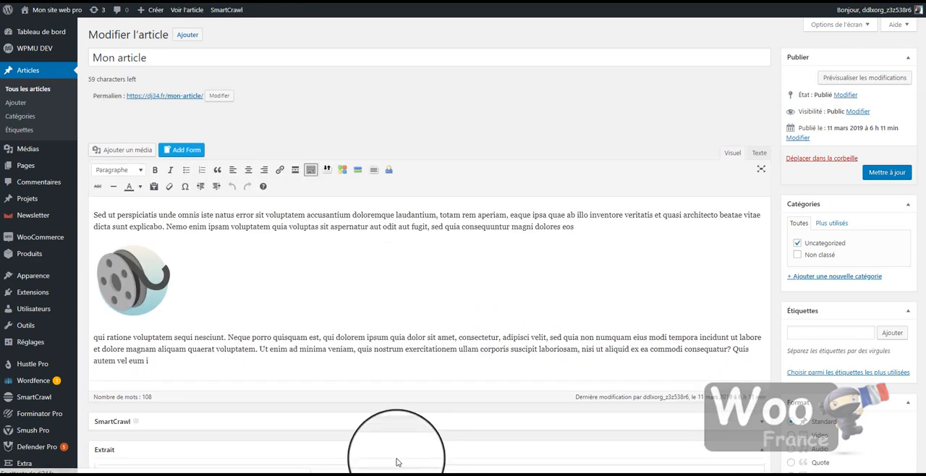
# Add a FORMULAIRE line followed by an empty paragraph beneath the article's image, and update the article.
pyautogui.click(240, 310)
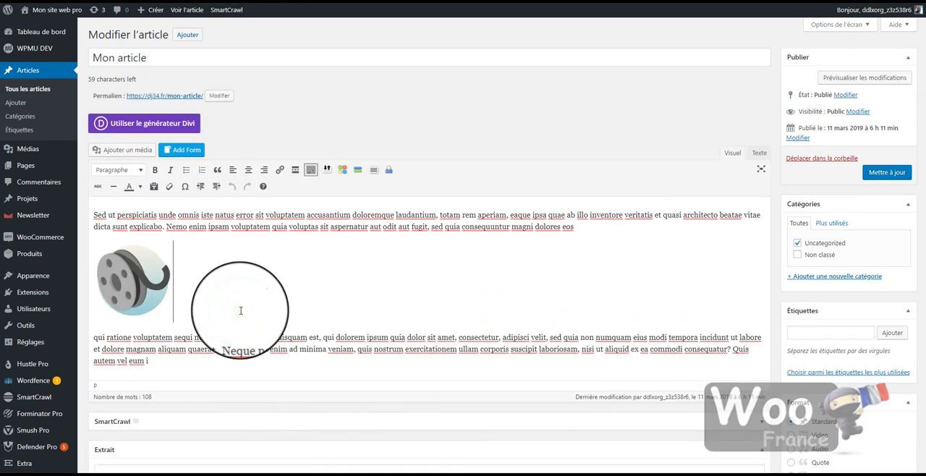
pyautogui.press('Return')
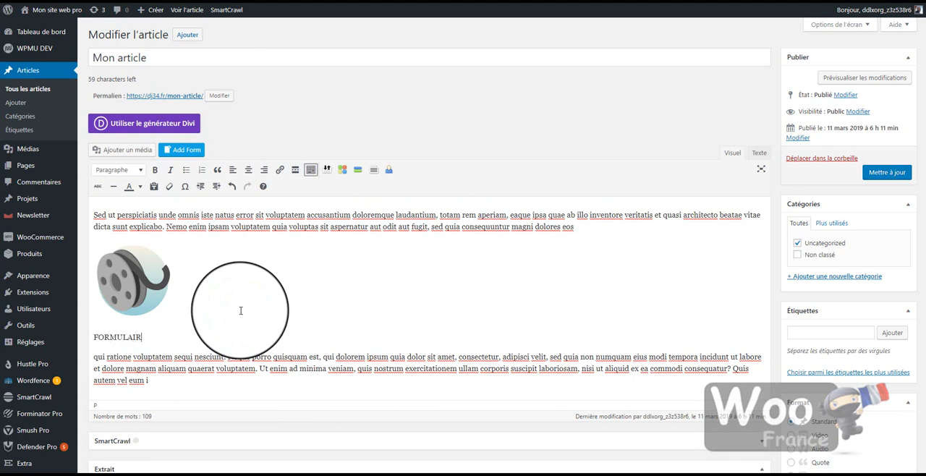
pyautogui.press('Return')
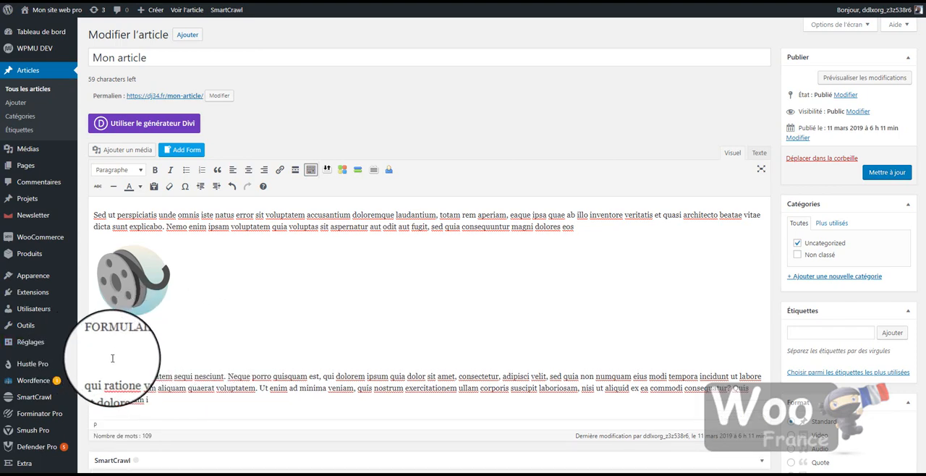
pyautogui.click(112, 356)
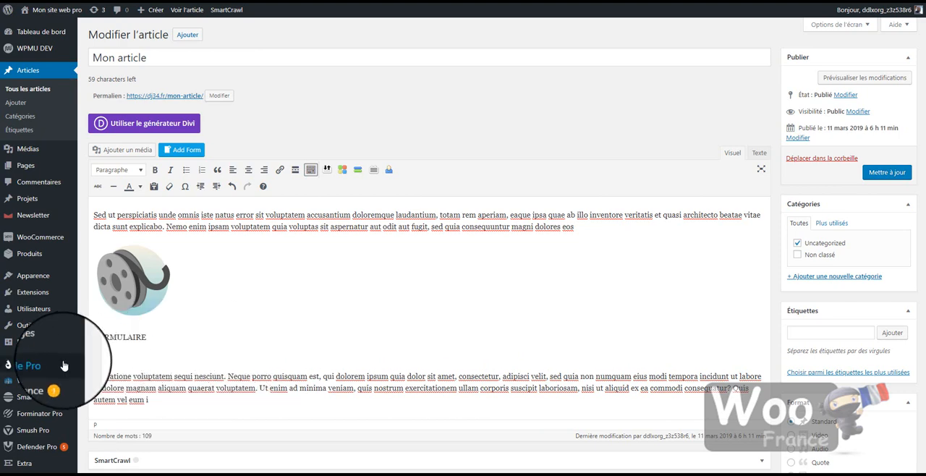
pyautogui.click(289, 329)
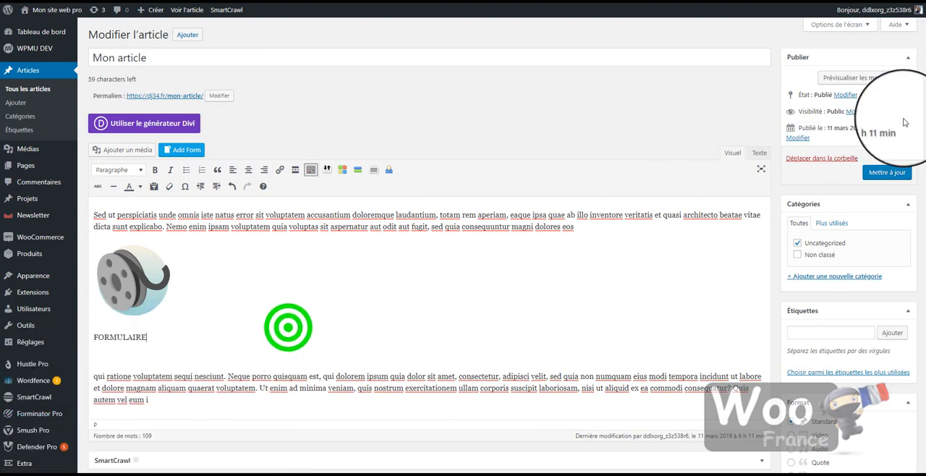
pyautogui.click(887, 172)
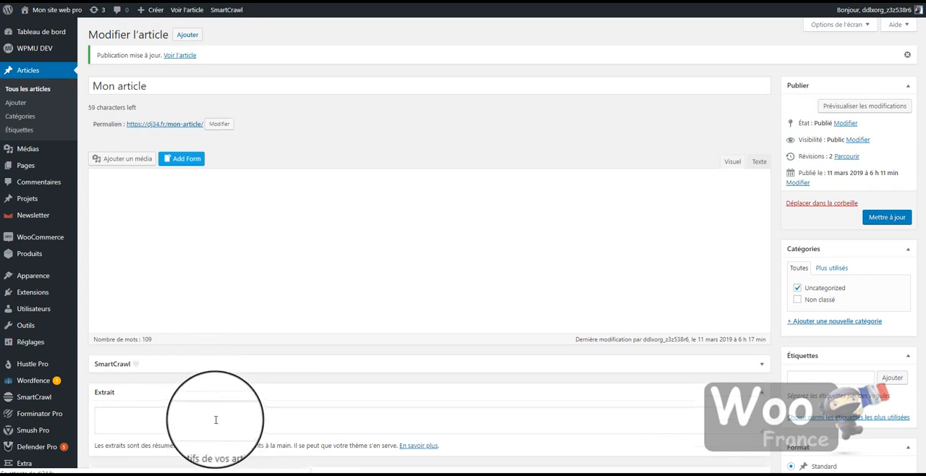
# Create a new Forminator Pro form named TEST.
pyautogui.click(164, 384)
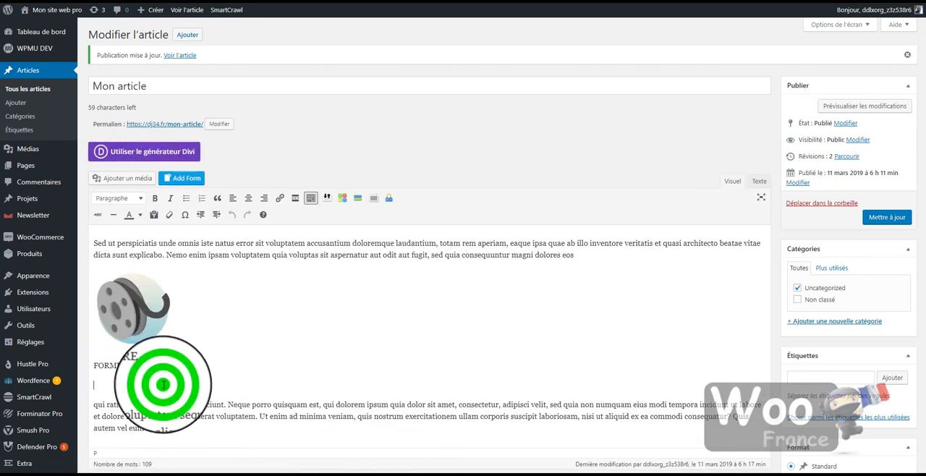
pyautogui.scroll(-1, 43, 376)
pyautogui.moveTo(33, 403)
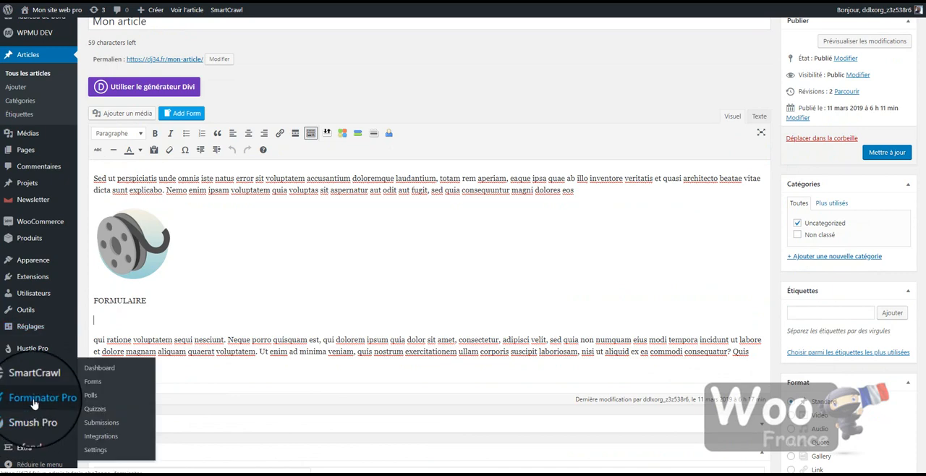
pyautogui.click(94, 384)
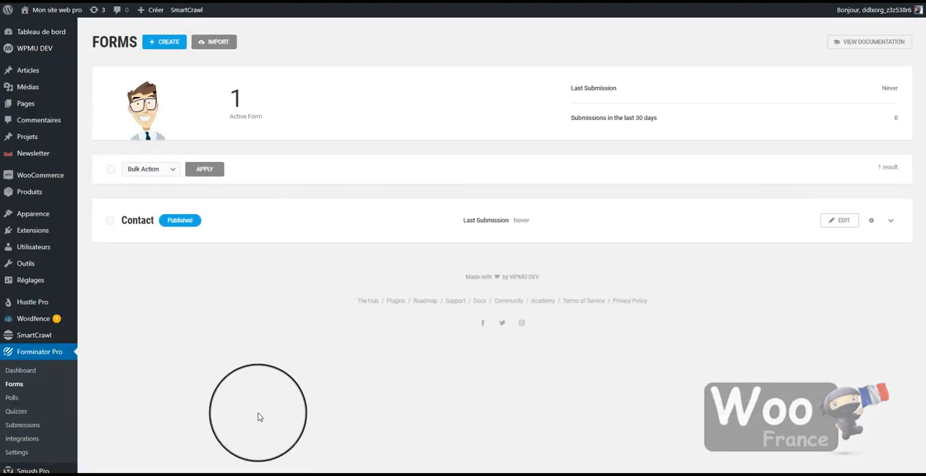
pyautogui.click(168, 44)
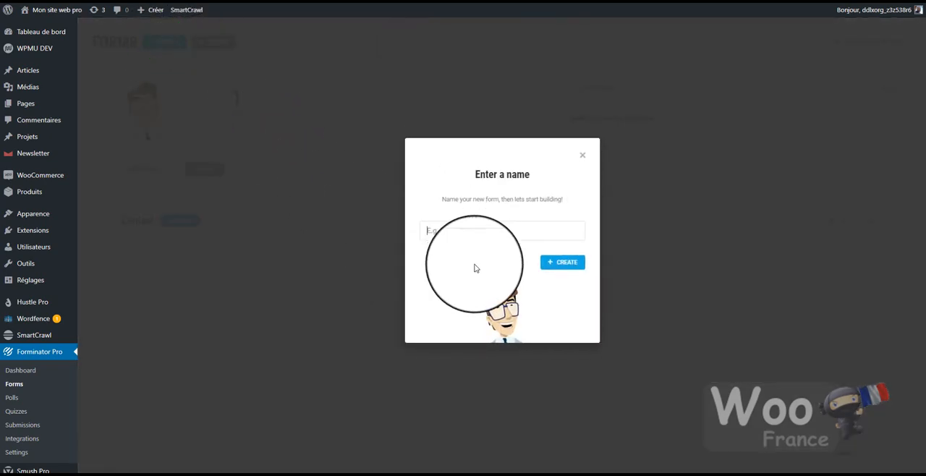
pyautogui.write('T')
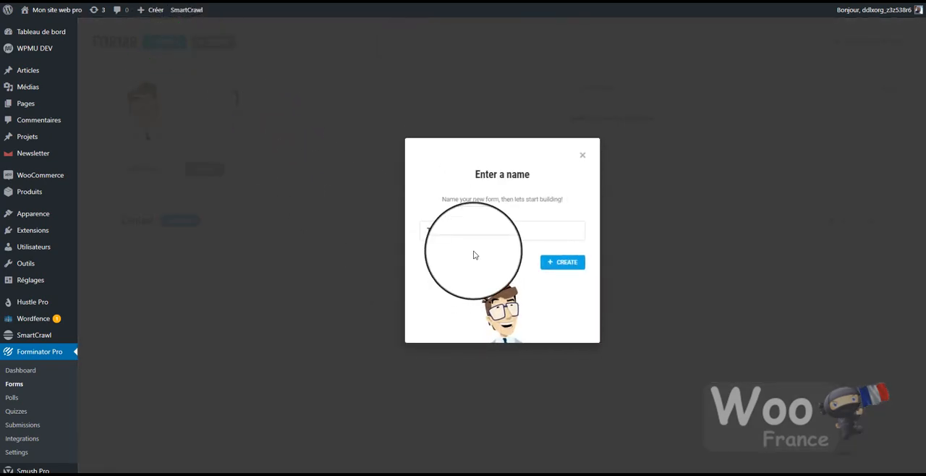
pyautogui.write('EST')
pyautogui.click(568, 263)
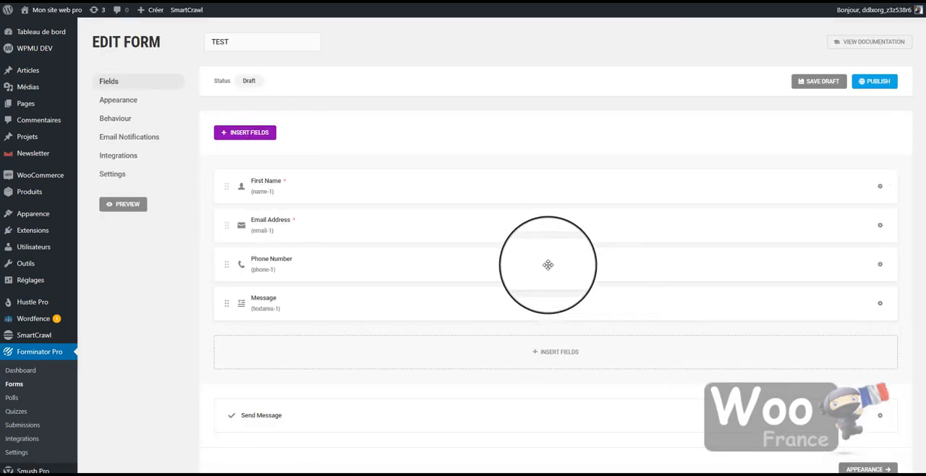
# Publish the TEST form with its default fields.
pyautogui.scroll(-1, 521, 325)
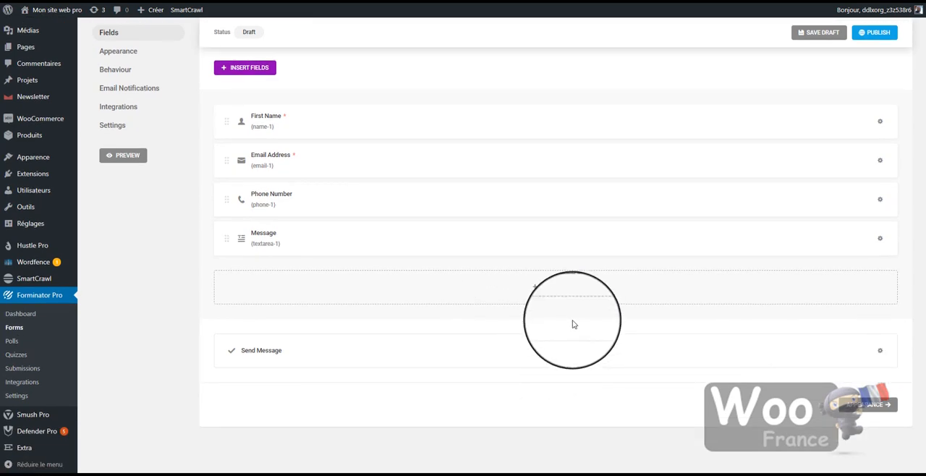
pyautogui.scroll(1, 572, 324)
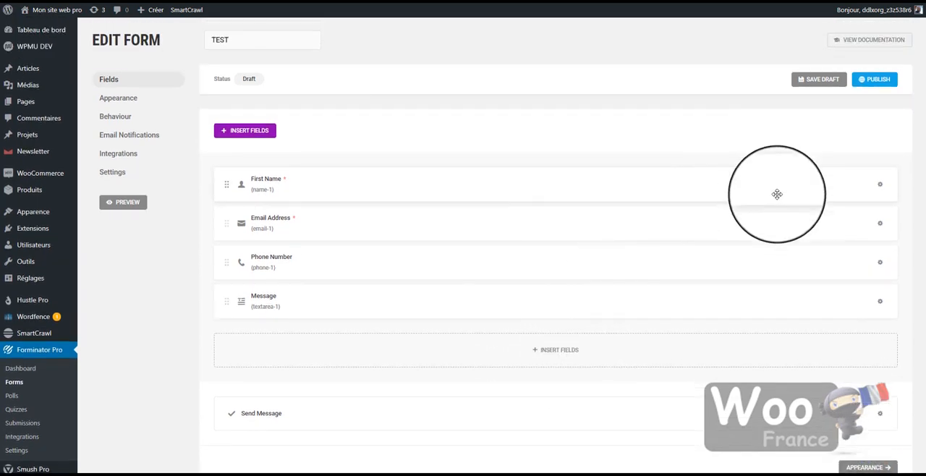
pyautogui.click(884, 85)
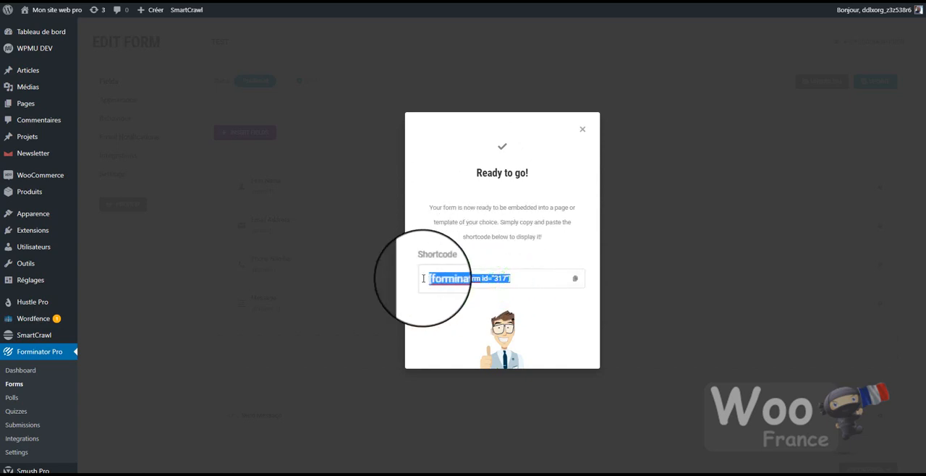
# Copy the complete shortcode of the published TEST form.
pyautogui.rightClick(469, 278)
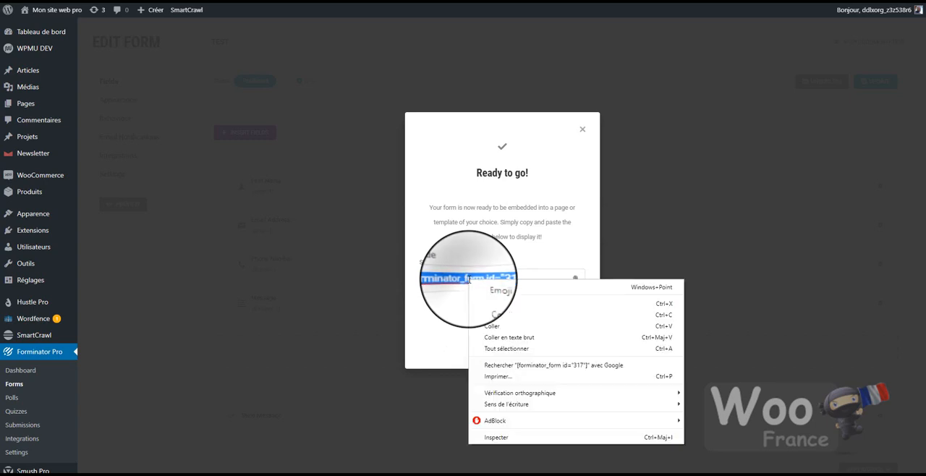
pyautogui.click(495, 317)
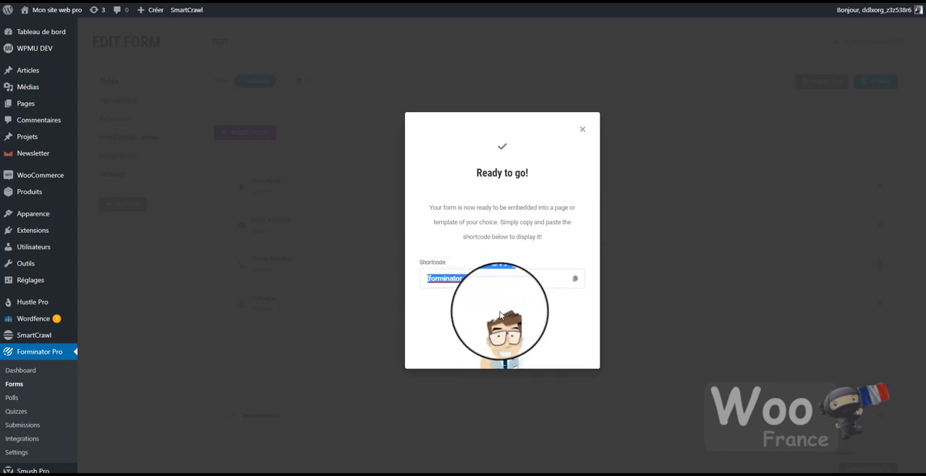
pyautogui.click(428, 276)
pyautogui.click(512, 278)
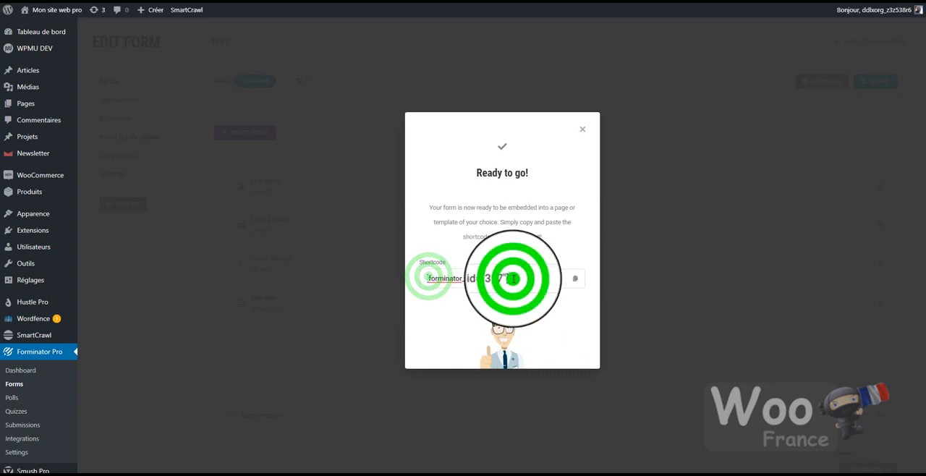
pyautogui.moveTo(535, 282); pyautogui.dragTo(429, 279)
pyautogui.rightClick(456, 278)
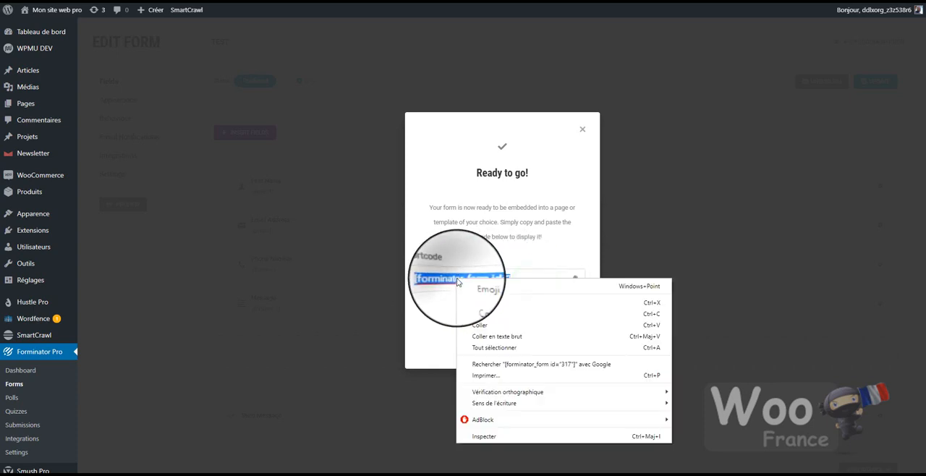
pyautogui.click(487, 315)
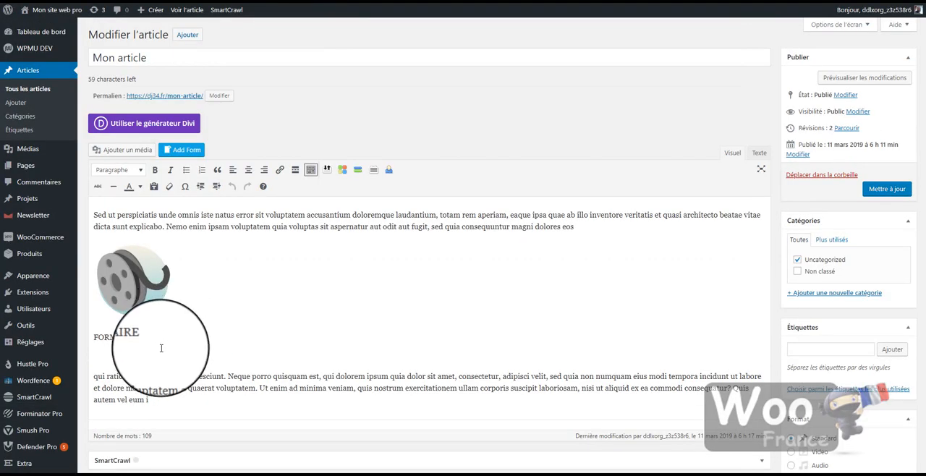
# Paste the shortcode [forminator_form id="317"] into the empty paragraph below FORMULAIRE in "Mon article" and update the article.
pyautogui.click(161, 348)
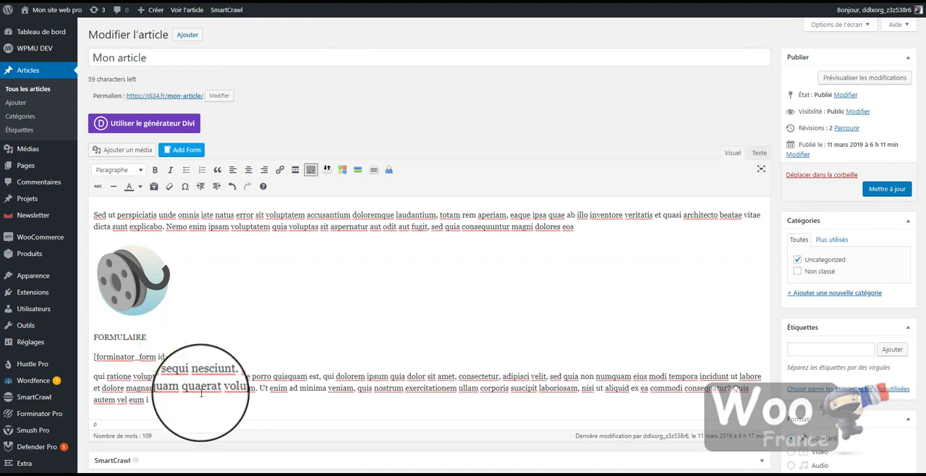
pyautogui.moveTo(192, 354); pyautogui.dragTo(95, 357)
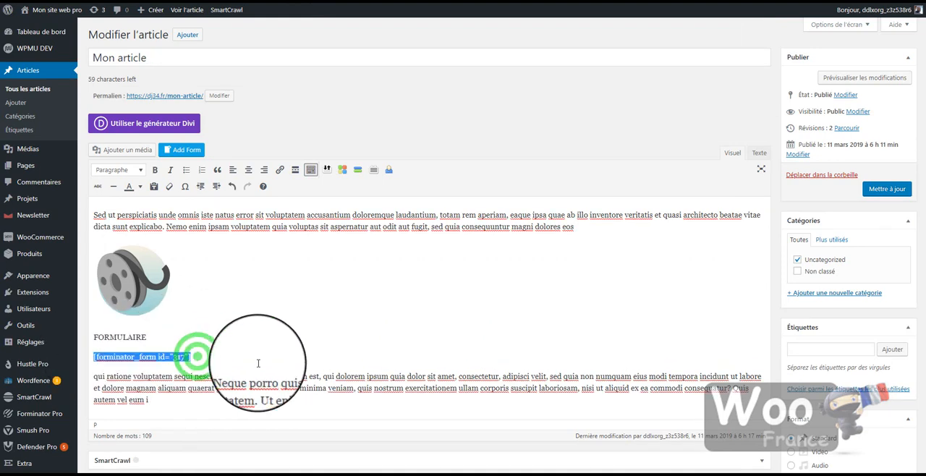
pyautogui.click(265, 363)
pyautogui.moveTo(201, 355); pyautogui.dragTo(95, 357)
pyautogui.click(286, 360)
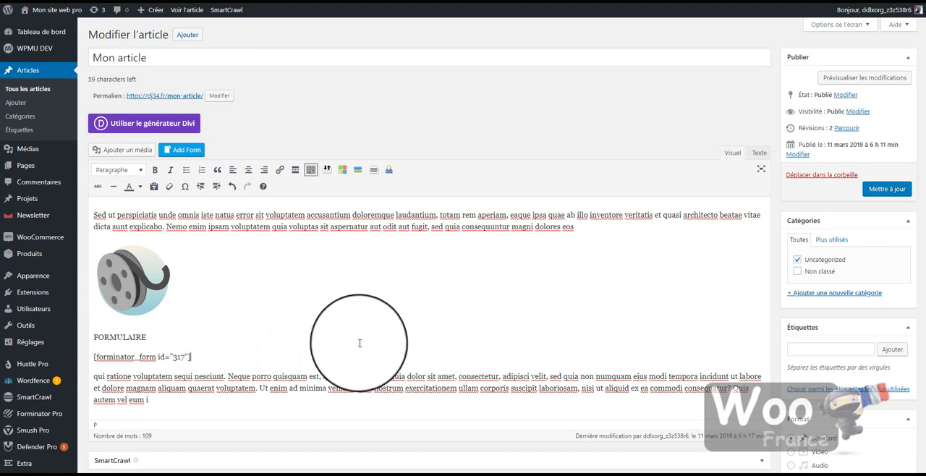
pyautogui.click(891, 191)
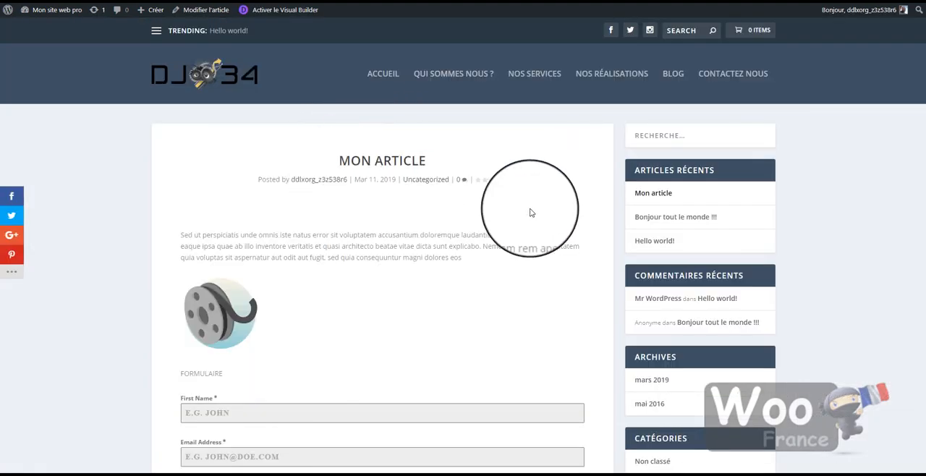
# Check how the embedded form displays on the article's public page.
pyautogui.scroll(-3, 550, 214)
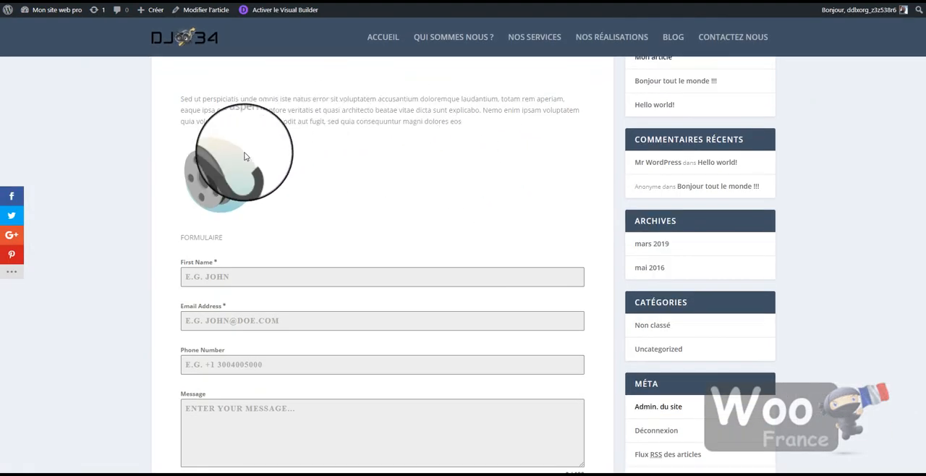
pyautogui.scroll(-3, 259, 154)
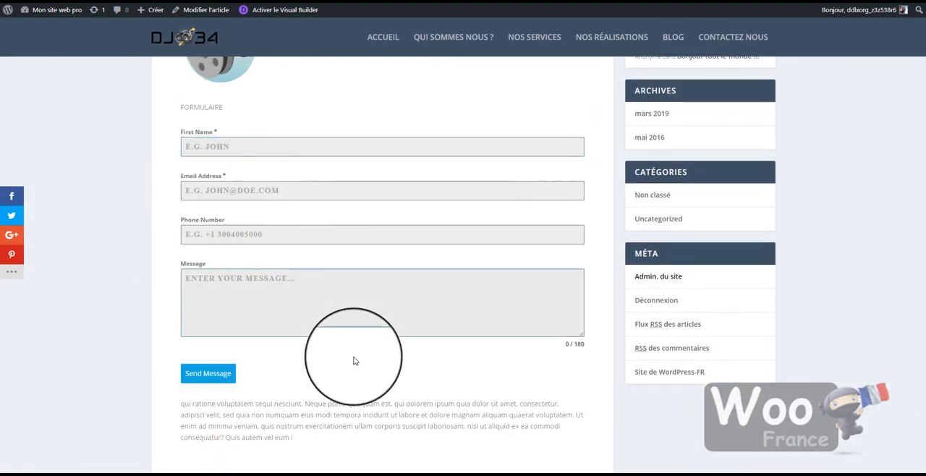
pyautogui.scroll(5, 392, 314)
pyautogui.scroll(-3, 393, 314)
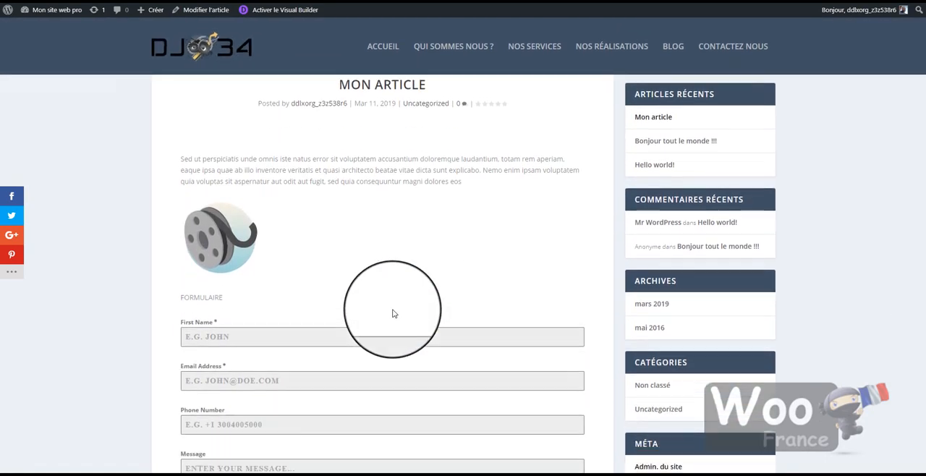
pyautogui.scroll(3, 393, 284)
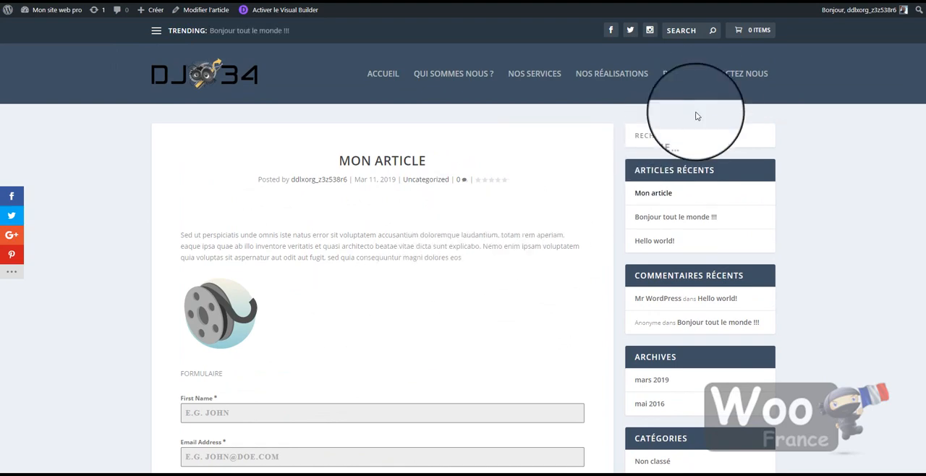
# Open the "Contactez nous" page for editing and delete its "Formulaire de contact" module in the Divi builder.
pyautogui.click(728, 75)
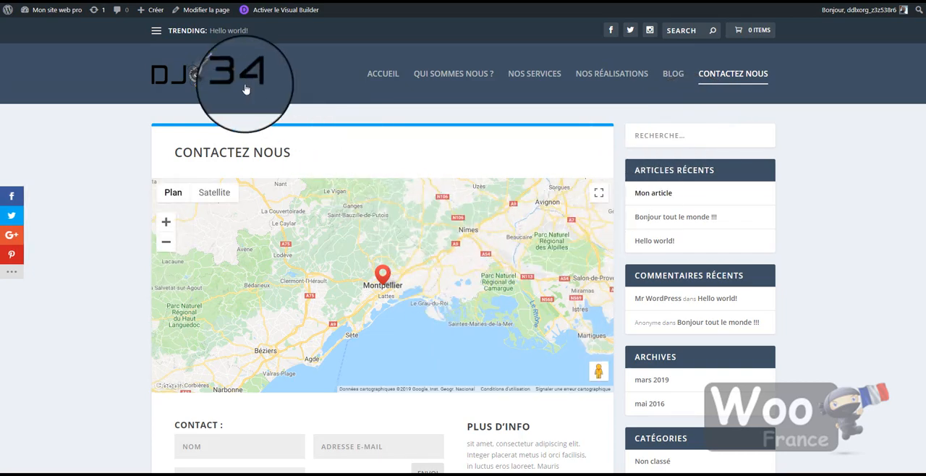
pyautogui.click(199, 10)
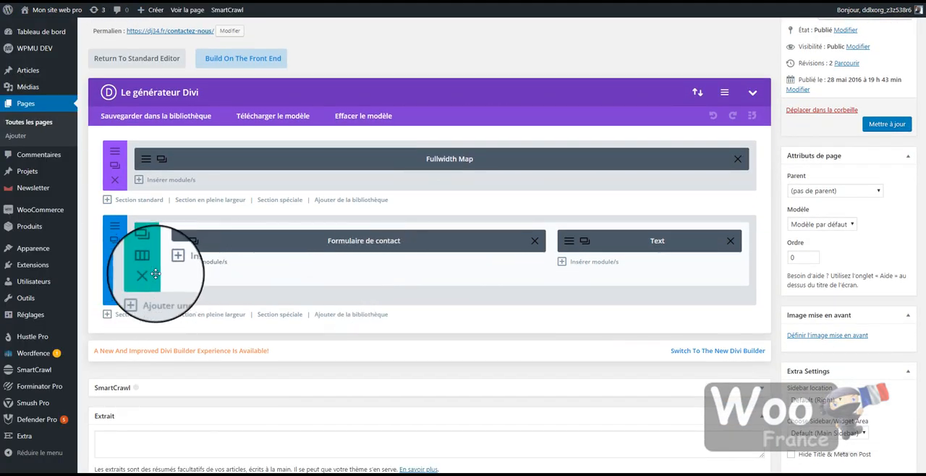
pyautogui.click(535, 244)
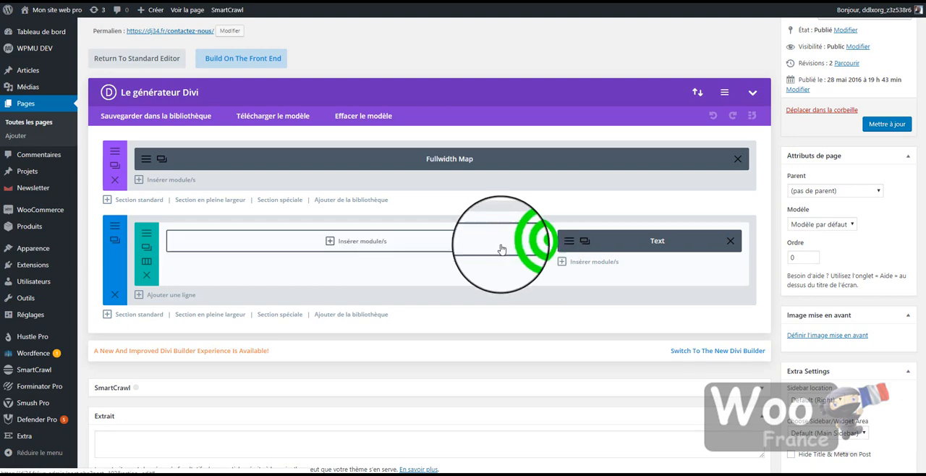
# Add a standard section with a single full-width column below the existing sections and insert a Texte module in it.
pyautogui.click(152, 315)
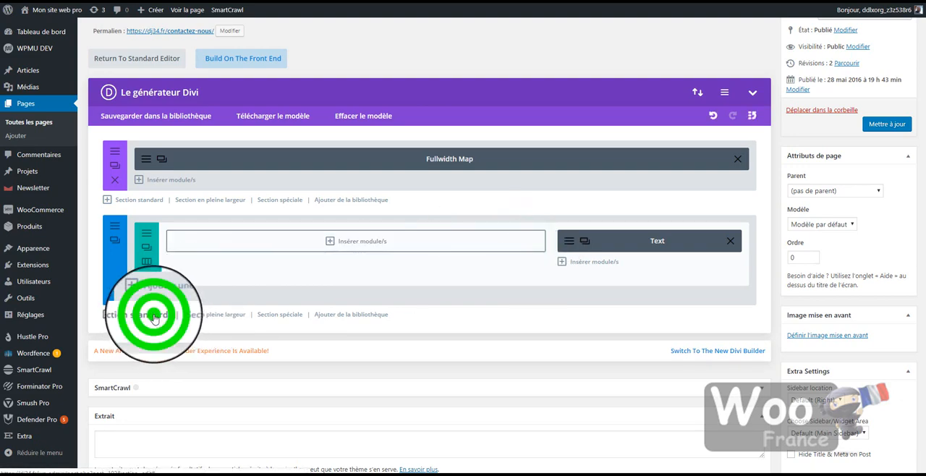
pyautogui.click(290, 122)
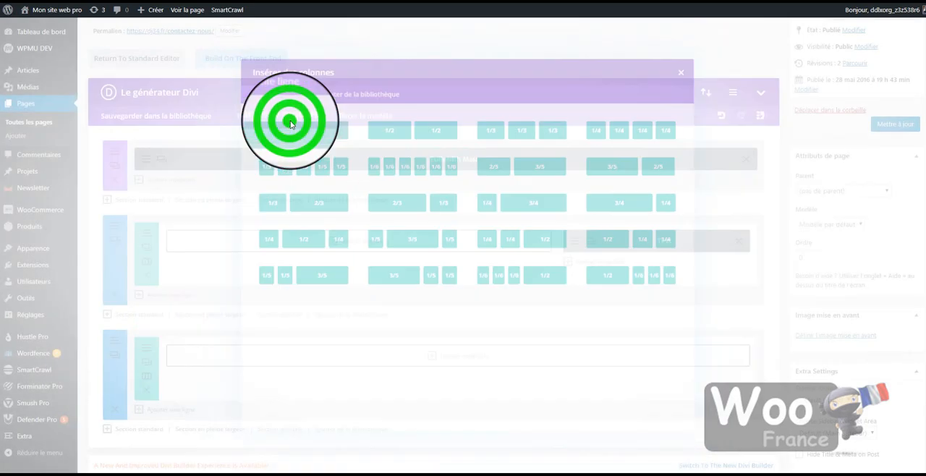
pyautogui.click(454, 354)
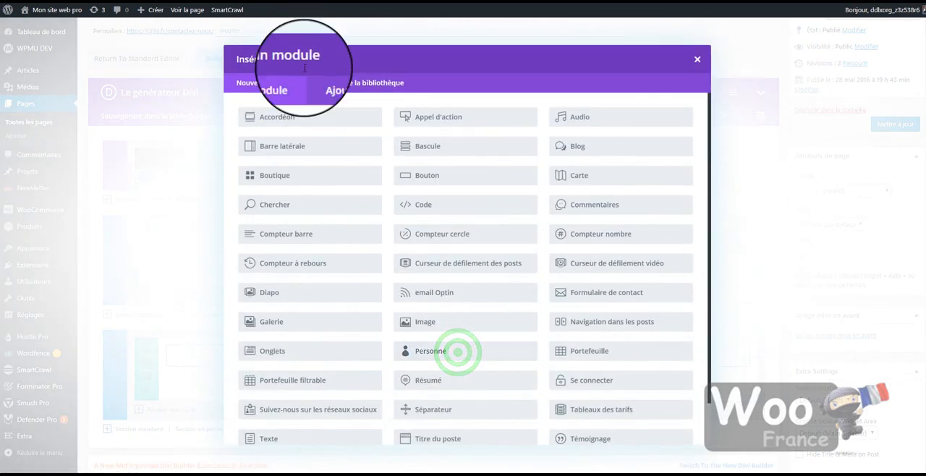
pyautogui.scroll(-1, 492, 231)
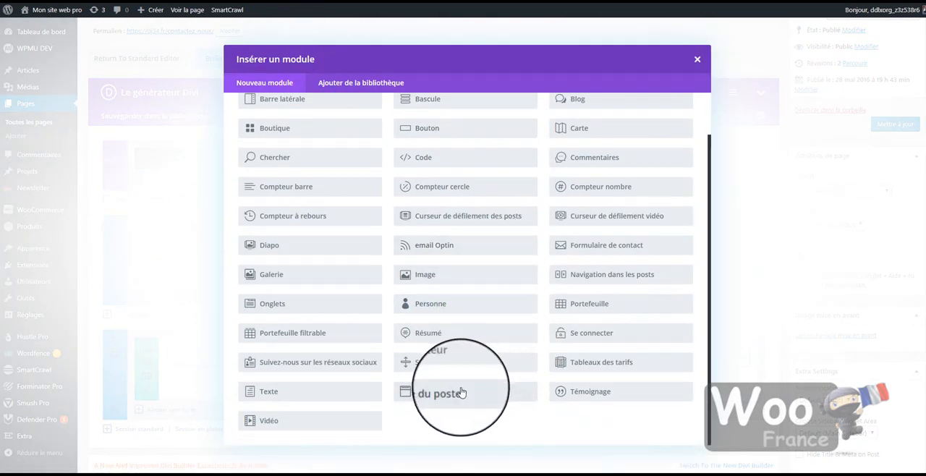
pyautogui.click(311, 394)
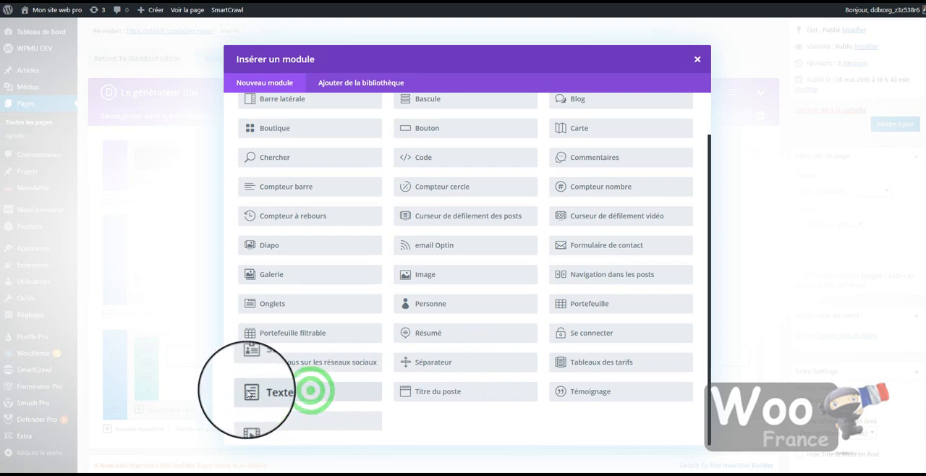
# Paste the shortcode [forminator_form id="317"] as the Texte module's content and save the module.
pyautogui.click(379, 254)
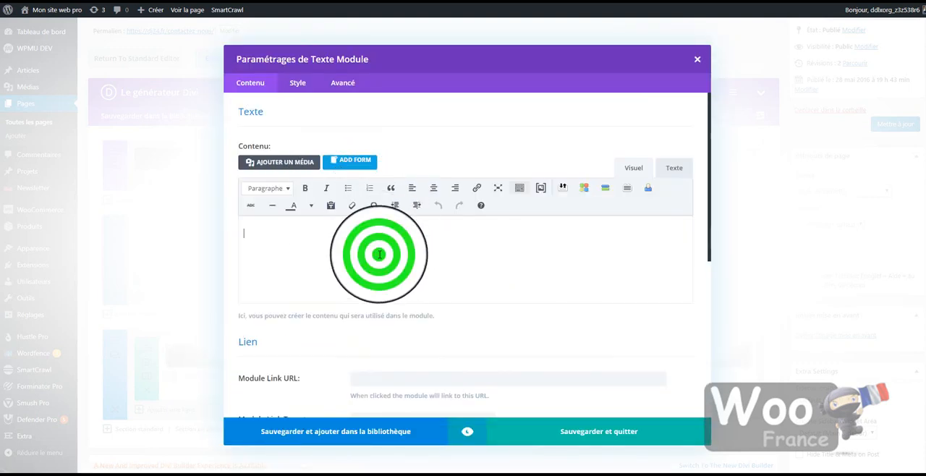
pyautogui.write('[forminator_form id="317"]')
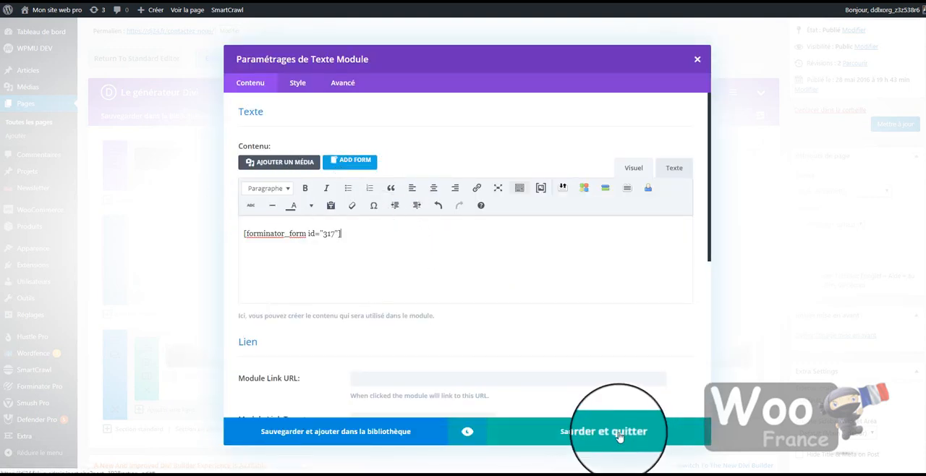
pyautogui.click(618, 434)
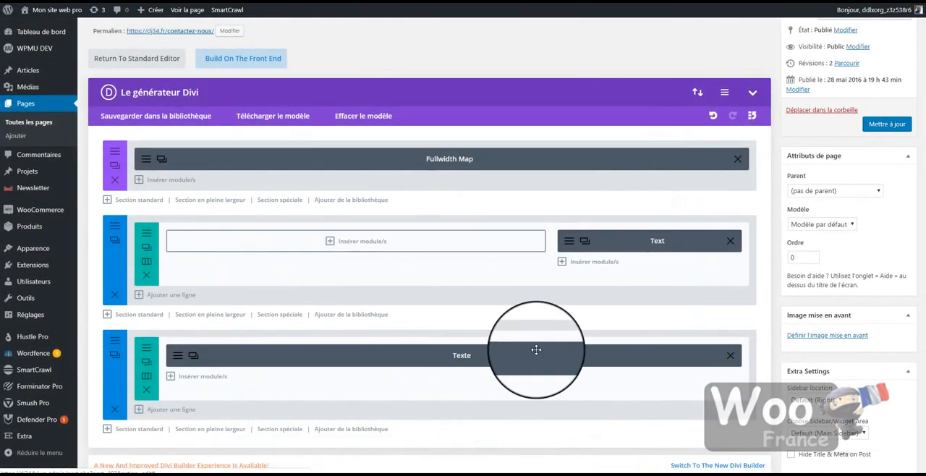
# Update the "Contactez nous" page and check the embedded form on its public page.
pyautogui.click(895, 125)
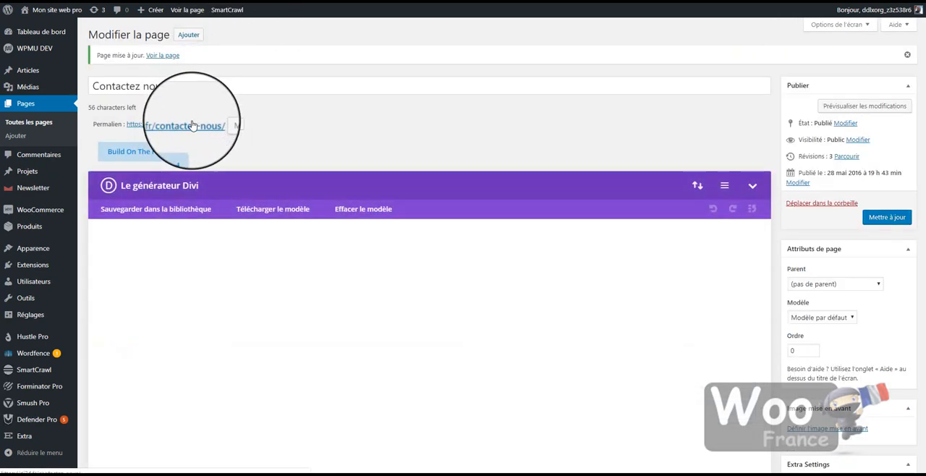
pyautogui.click(190, 128)
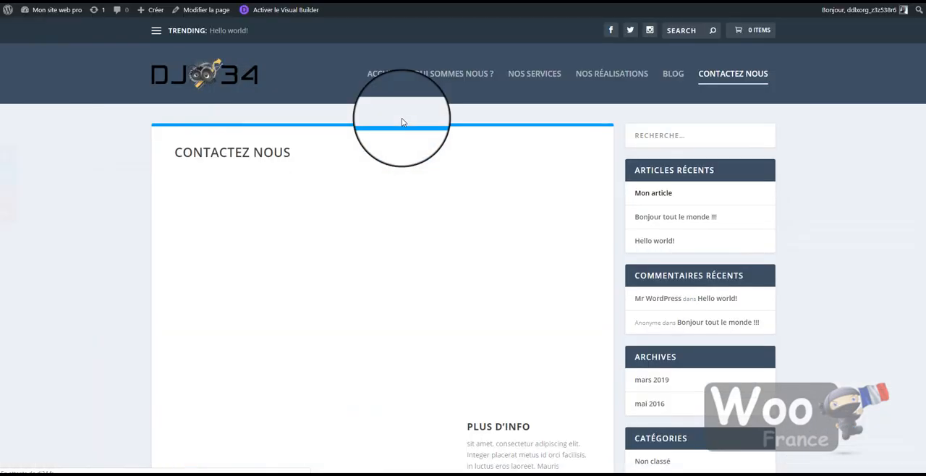
pyautogui.scroll(-8, 527, 123)
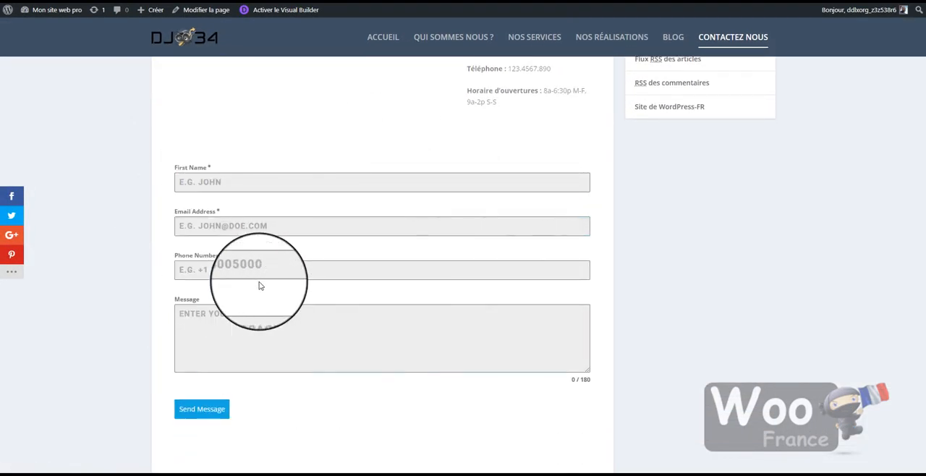
# Rearrange the TEST form's fields into two columns, with Message beside First Name and Email Address beside Phone Number.
pyautogui.click(412, 320)
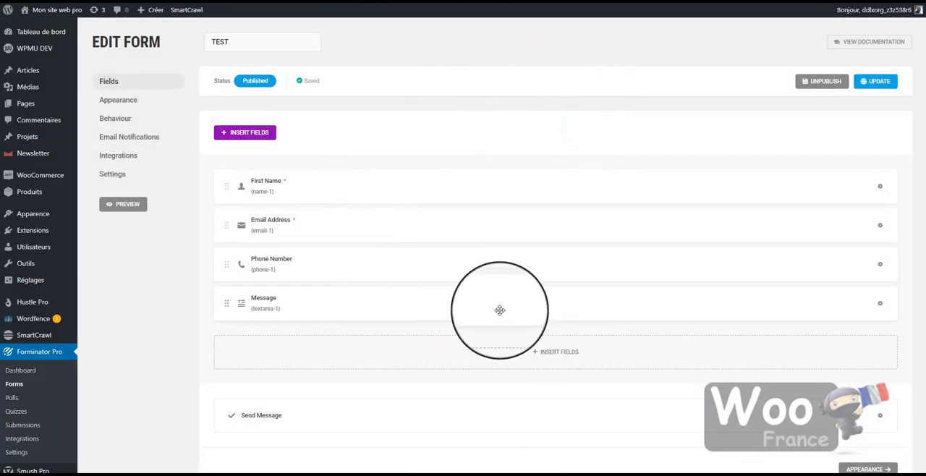
pyautogui.moveTo(399, 297); pyautogui.dragTo(422, 186)
pyautogui.moveTo(370, 218); pyautogui.dragTo(488, 217)
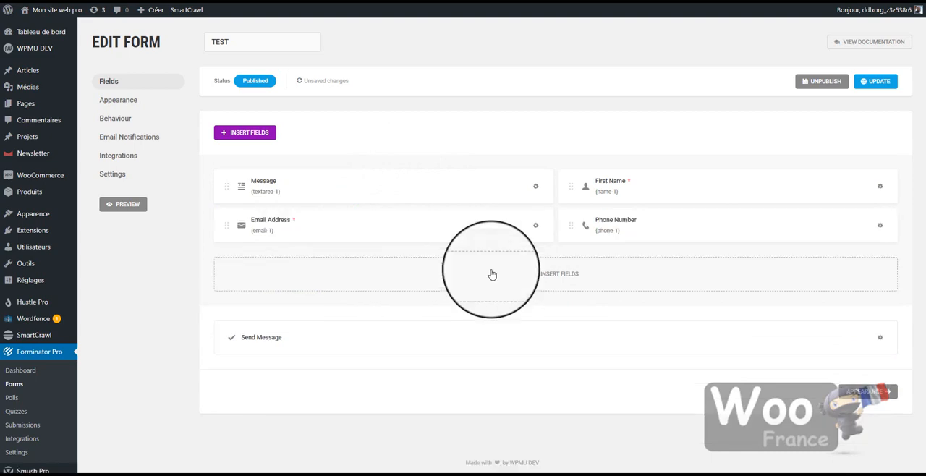
# Insert a Website field below the existing fields of the TEST form.
pyautogui.click(564, 276)
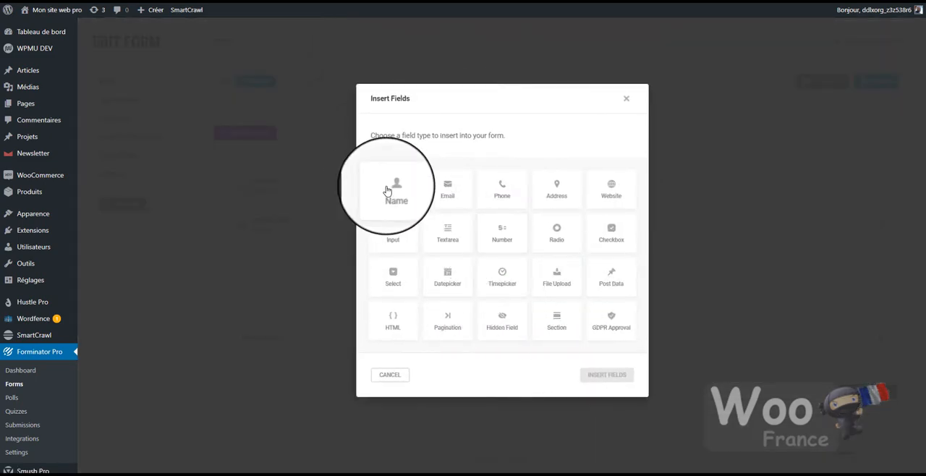
pyautogui.click(391, 194)
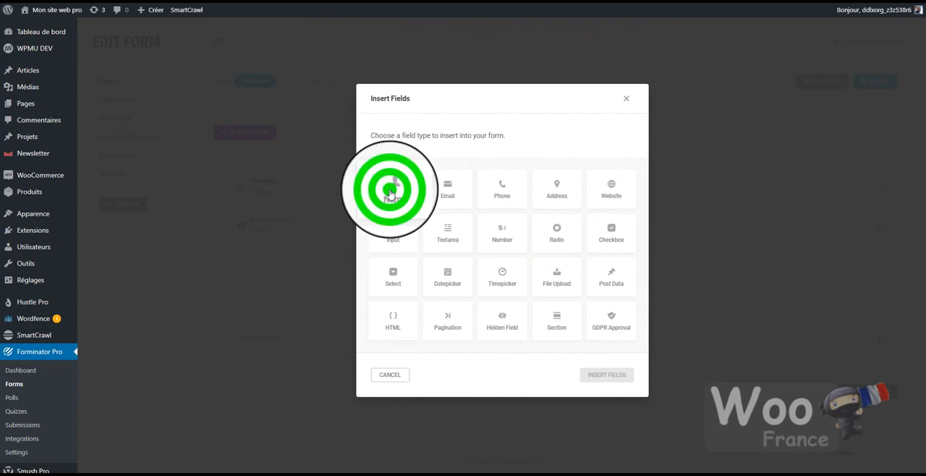
pyautogui.click(606, 188)
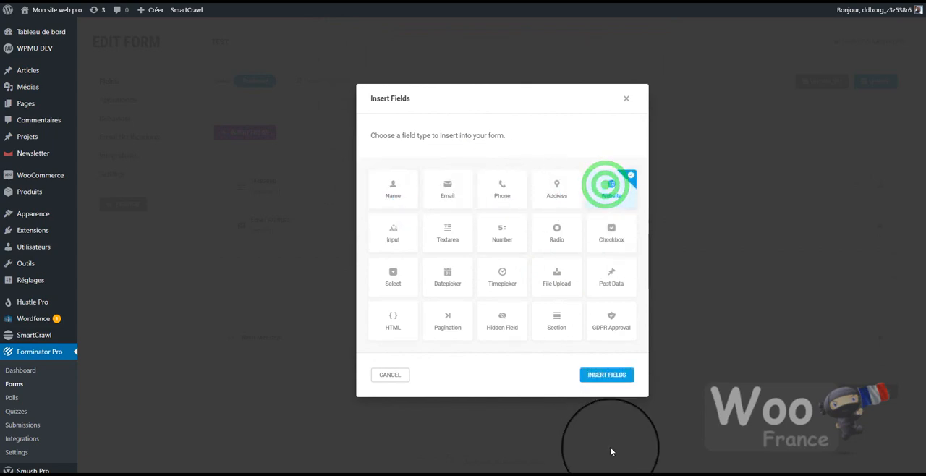
pyautogui.click(607, 375)
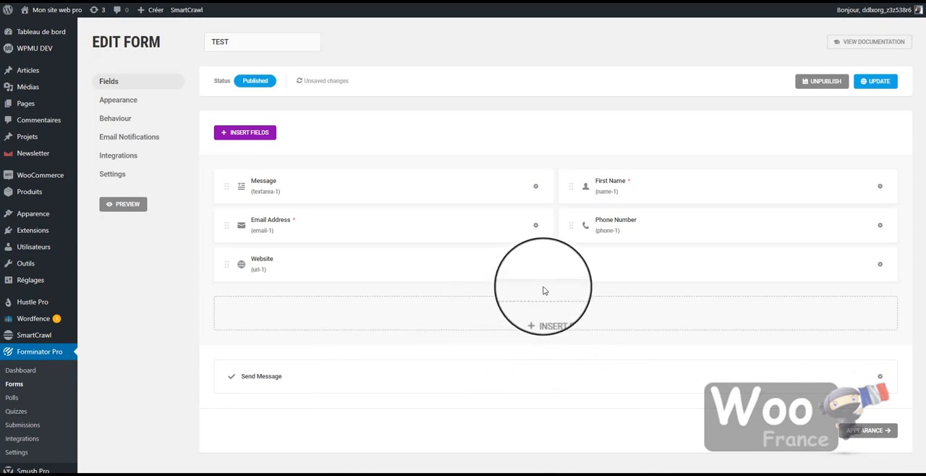
# Review the Website field's label settings without editing them and update the published TEST form.
pyautogui.click(424, 269)
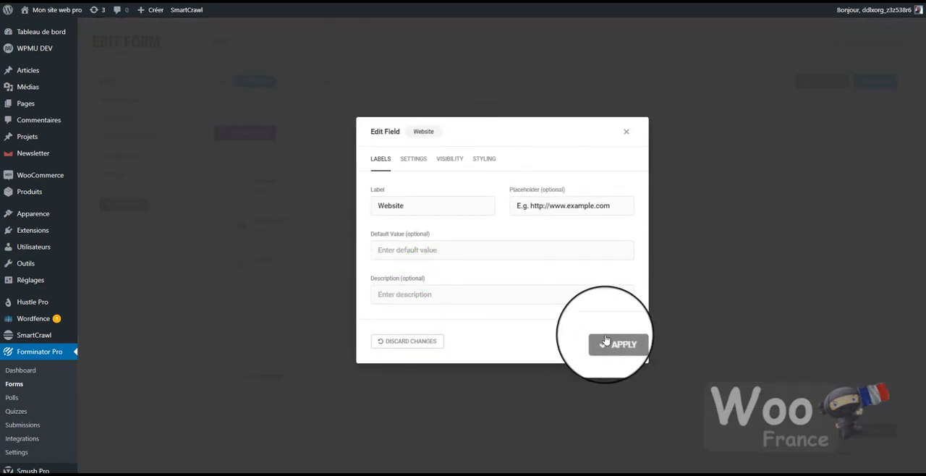
pyautogui.click(625, 131)
pyautogui.click(871, 84)
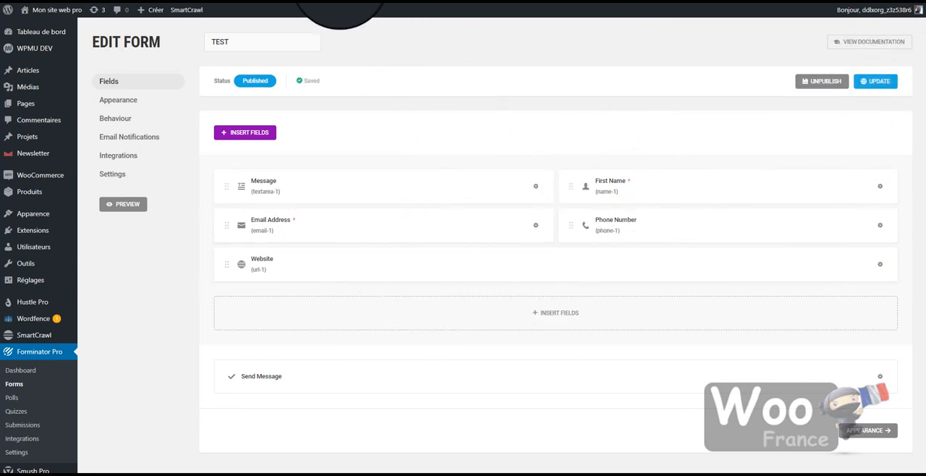
# Reload the public "Contactez nous" page and examine the layout of the updated form.
pyautogui.click(301, 0)
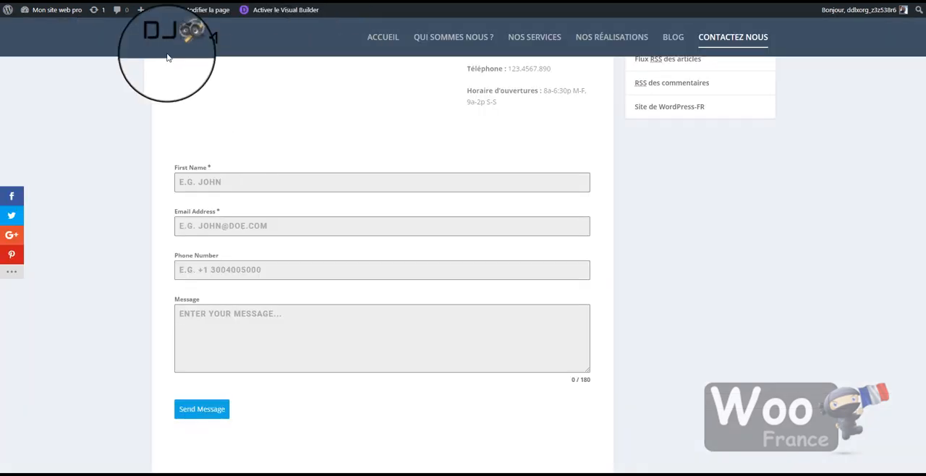
pyautogui.click(38, 1)
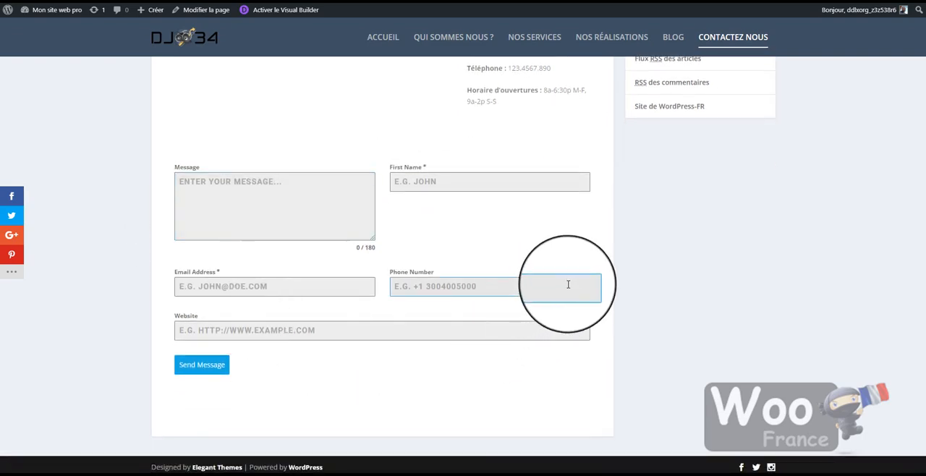
pyautogui.scroll(5, 355, 252)
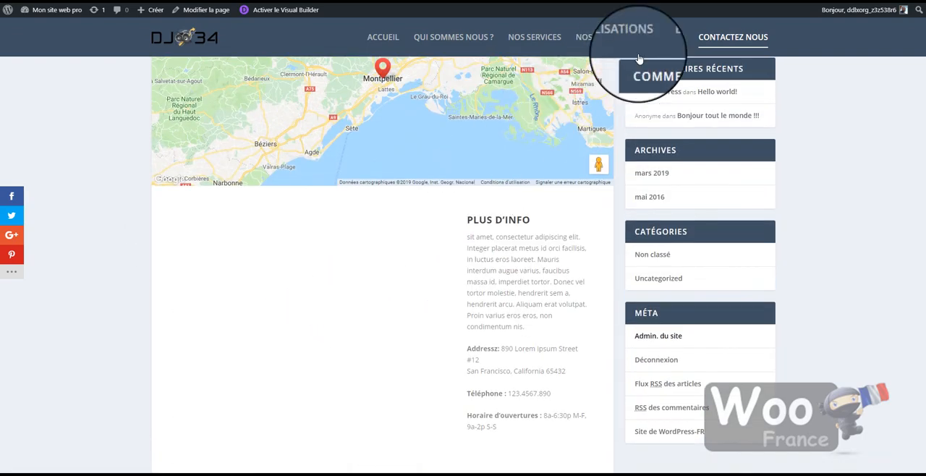
pyautogui.scroll(-5, 558, 216)
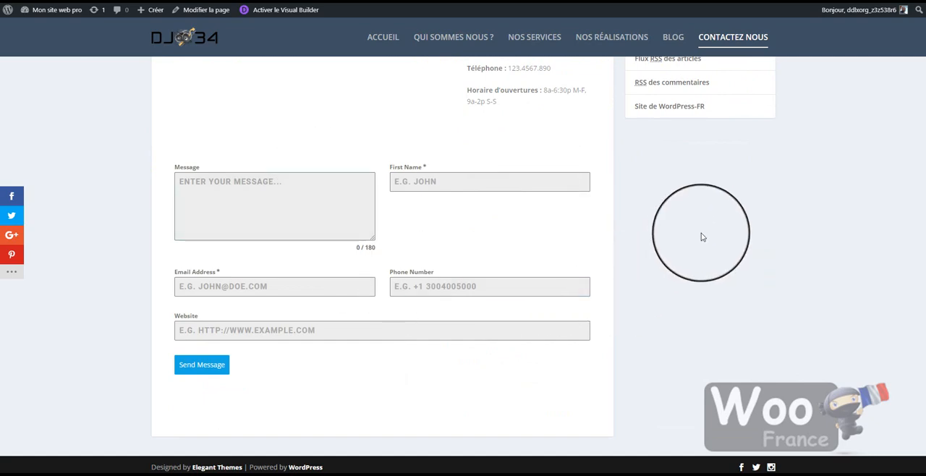
pyautogui.scroll(2, 701, 236)
# Open "Mon article" from the site's blog and examine the updated form embedded in it.
pyautogui.click(680, 36)
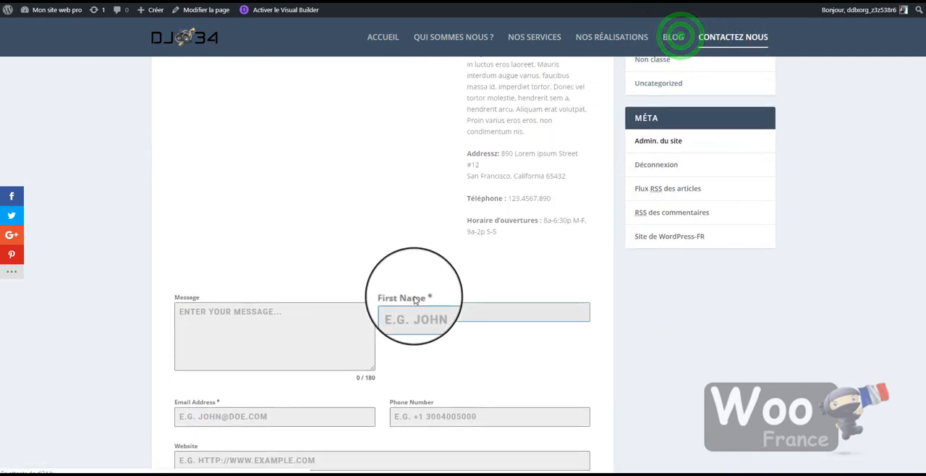
pyautogui.scroll(-3, 400, 251)
pyautogui.scroll(3, 400, 251)
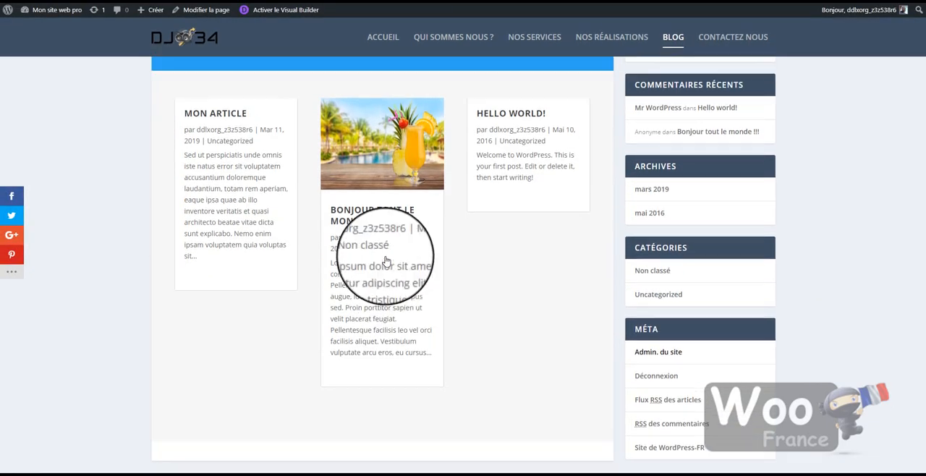
pyautogui.click(231, 304)
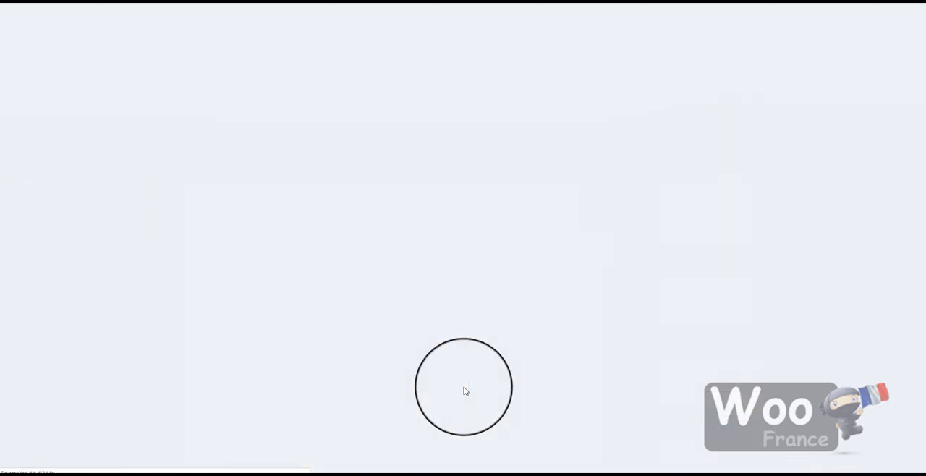
pyautogui.scroll(-5, 465, 389)
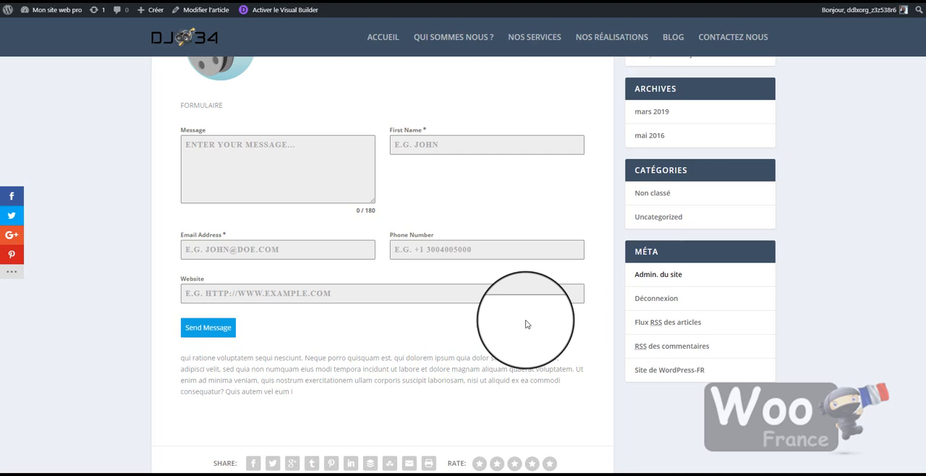
pyautogui.scroll(2, 417, 374)
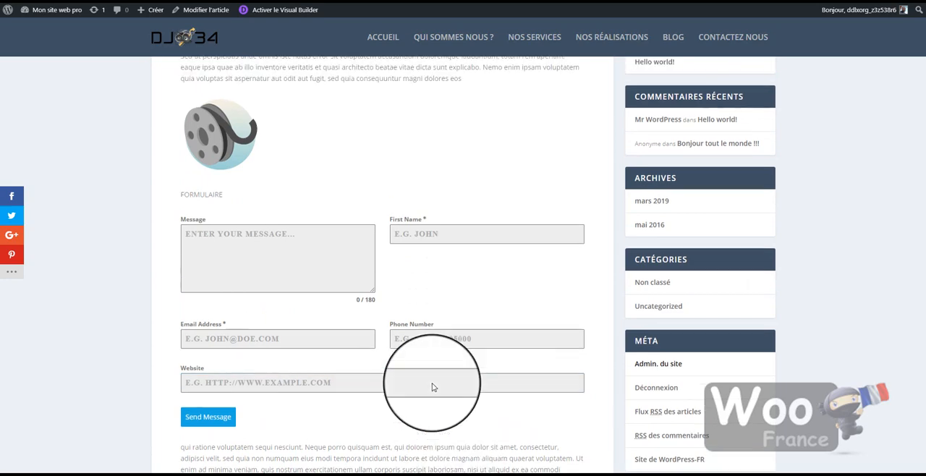
pyautogui.scroll(4, 431, 387)
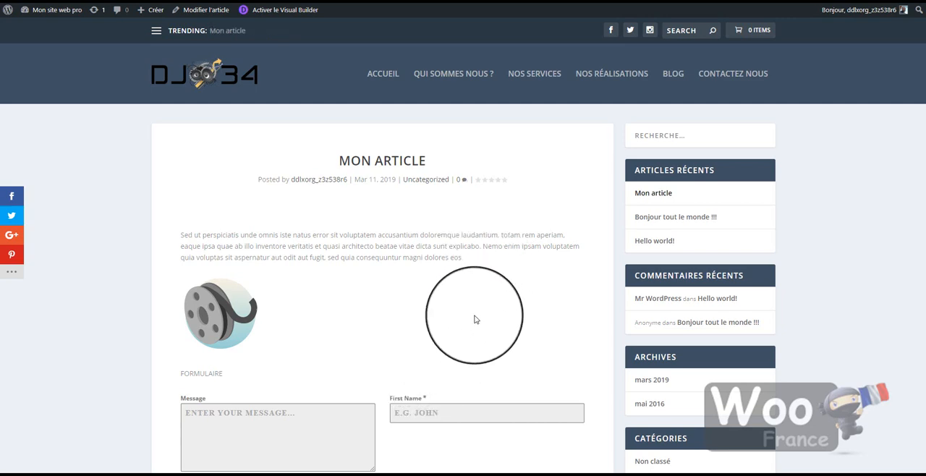
pyautogui.scroll(-15, 475, 319)
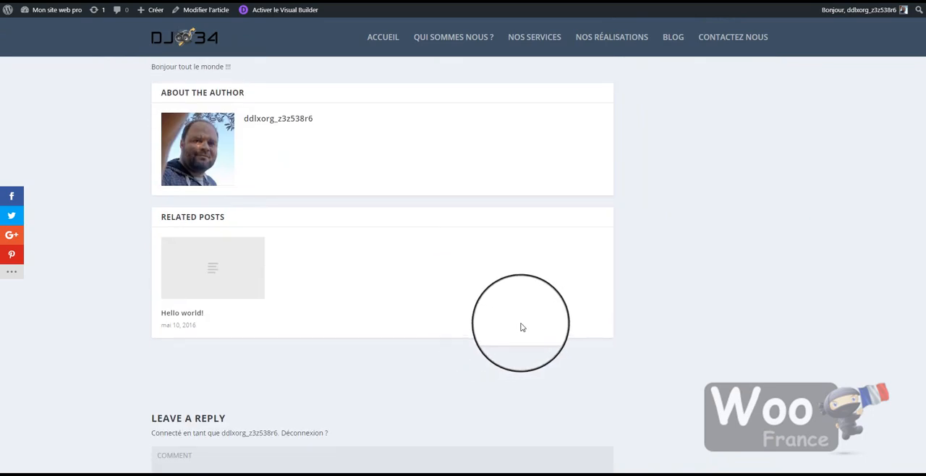
pyautogui.scroll(15, 863, 340)
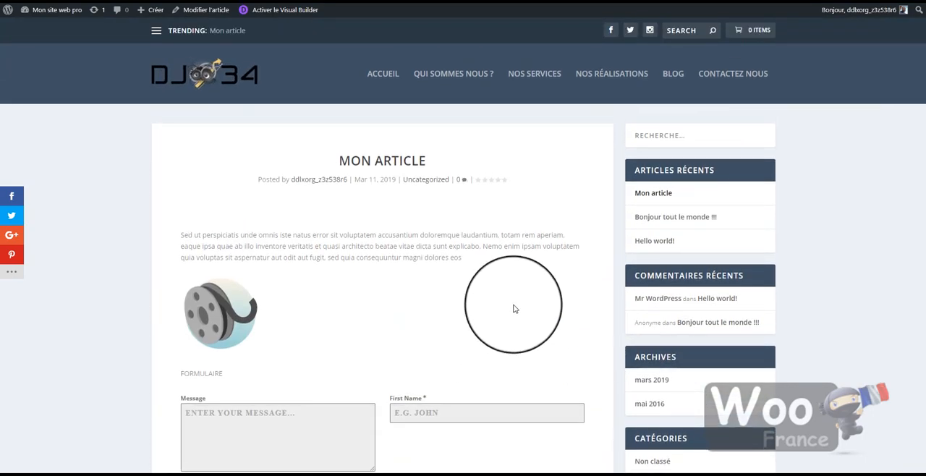